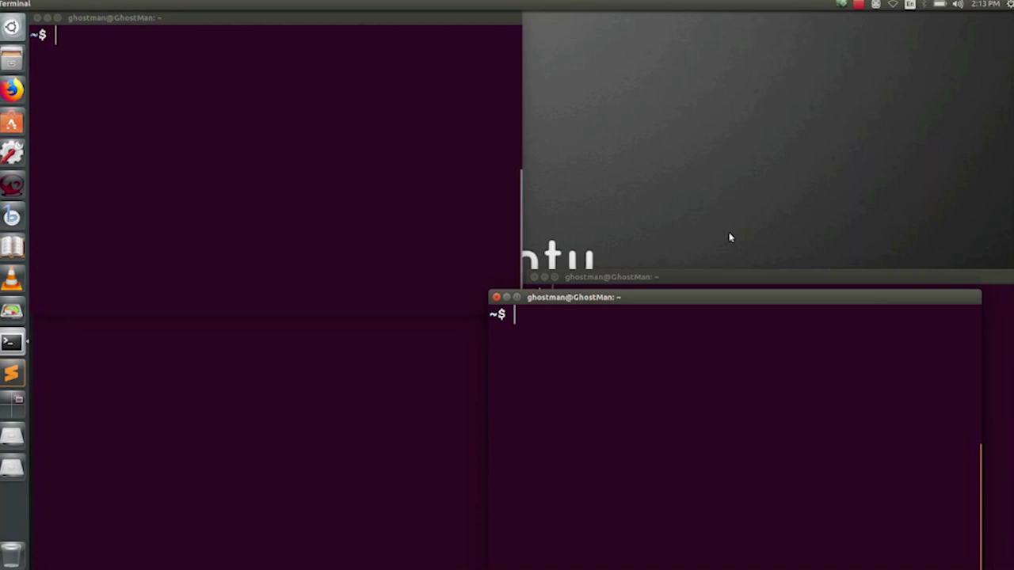
type("ros")
type("topic pub")
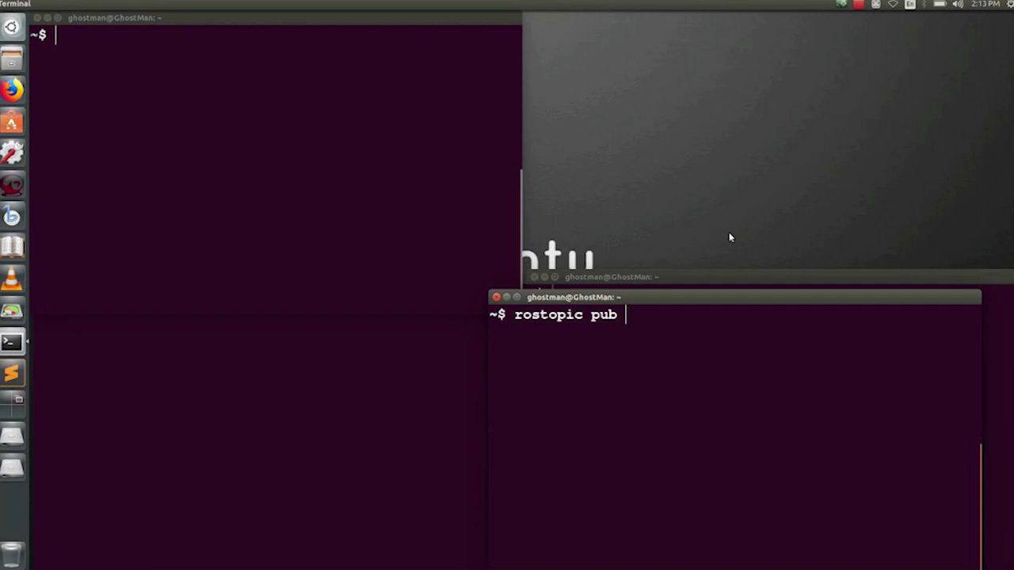
type("/")
type("  thp d")
Step: Start the TurtleSim simulator with rosrun turtlesim turtlesim_node in the top-left terminal
key("BackSpace")
key("BackSpace")
key("BackSpace")
key("BackSpace")
type("ype dat")
key("BackSpace")
key("BackSpace")
key("BackSpace")
key("BackSpace")
key("BackSpace")
key("BackSpace")
key("BackSpace")
key("BackSpace")
key("BackSpace")
key("BackSpace")
key("BackSpace")
key("BackSpace")
type("echo")
key("BackSpace")
key("BackSpace")
key("BackSpace")
key("BackSpace")
key("BackSpace")
key("BackSpace")
left_click(367, 150)
type("clear")
key("Return")
key("Up")
key("Up")
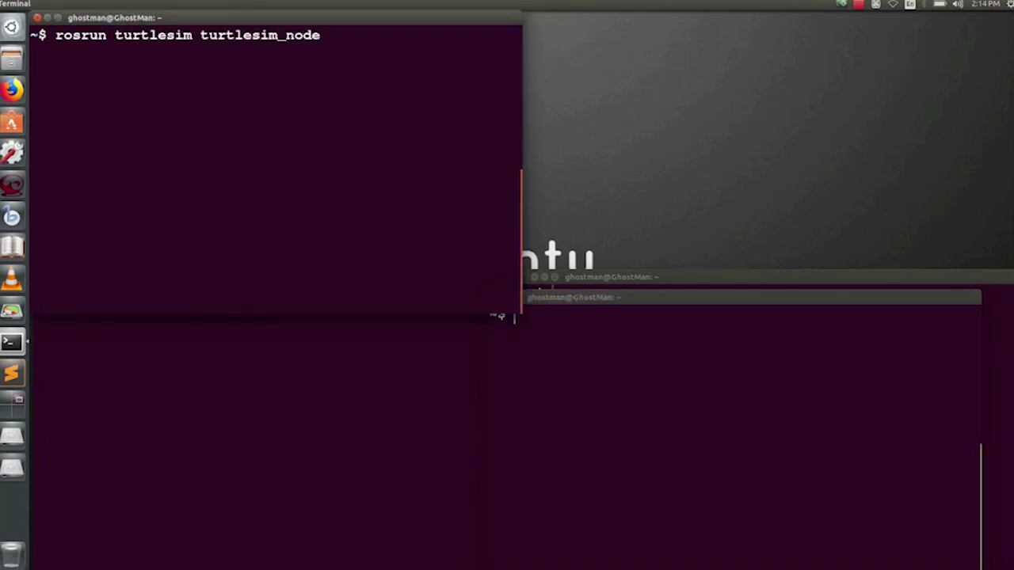
key("Return")
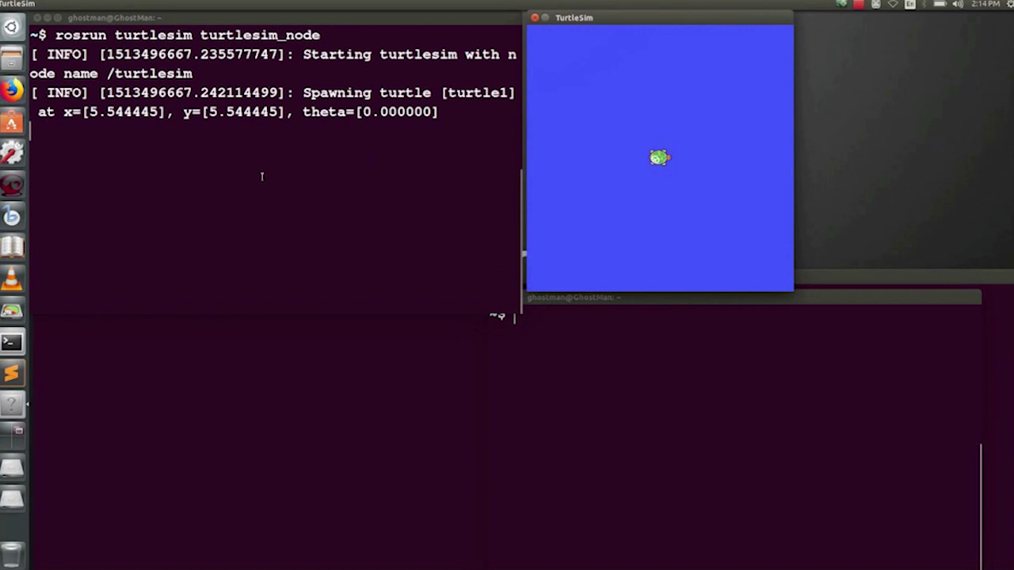
Step: Start rosrun turtlesim turtle_teleop_key in the second terminal
left_click(823, 402)
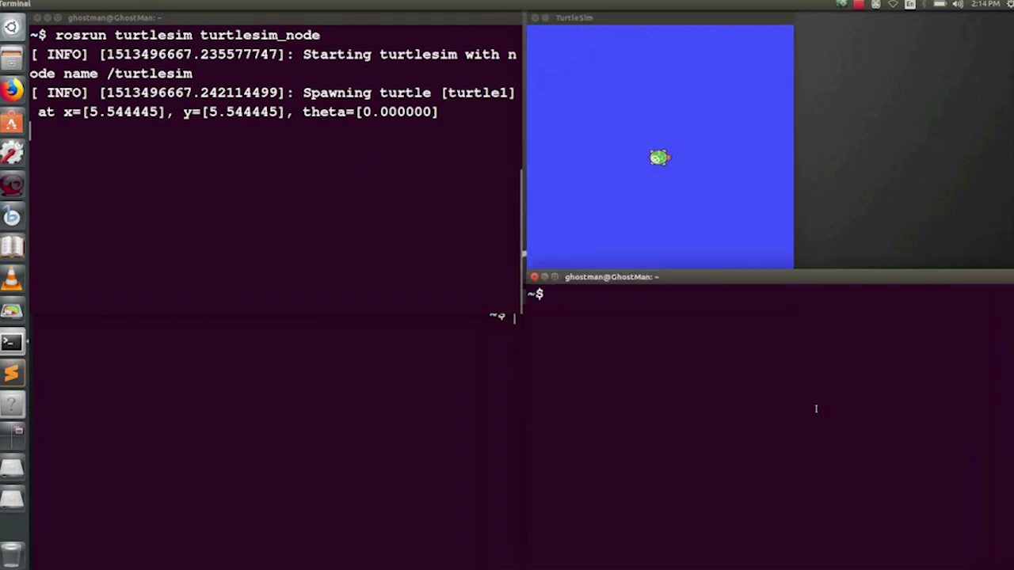
type("clear")
key("Up")
key("Up")
key("Up")
key("Down")
key("Down")
key("Return")
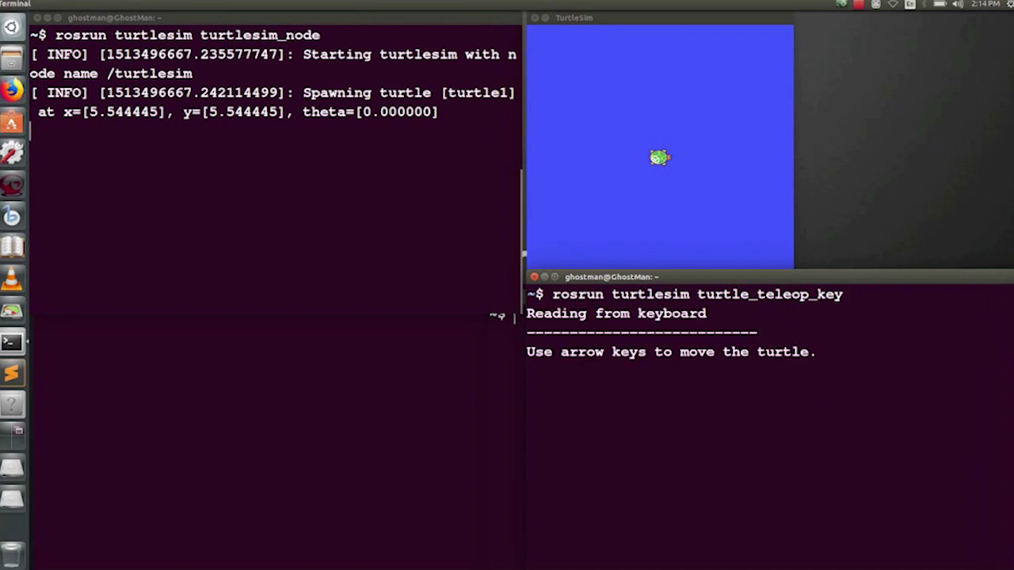
Step: Steer the turtle with the arrow keys to draw a zigzag trail
key("Up")
key("Left")
key("Up")
key("Up")
key("Left")
key("Up")
key("Up")
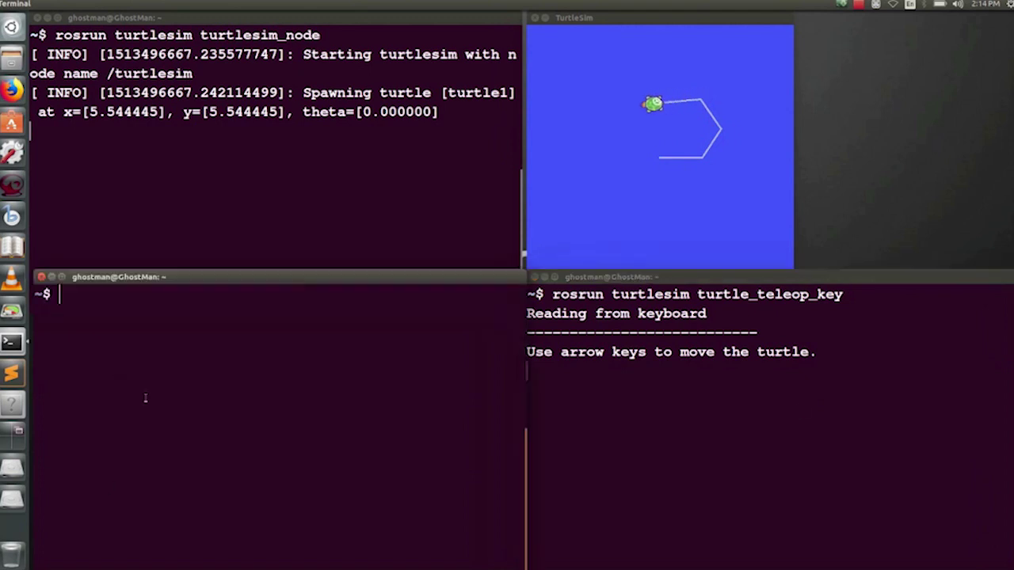
Step: List the ROS services, including /clear and /spawn, with rosservice list, then open another terminal
left_click(126, 380)
type("rosservice list")
key("Return")
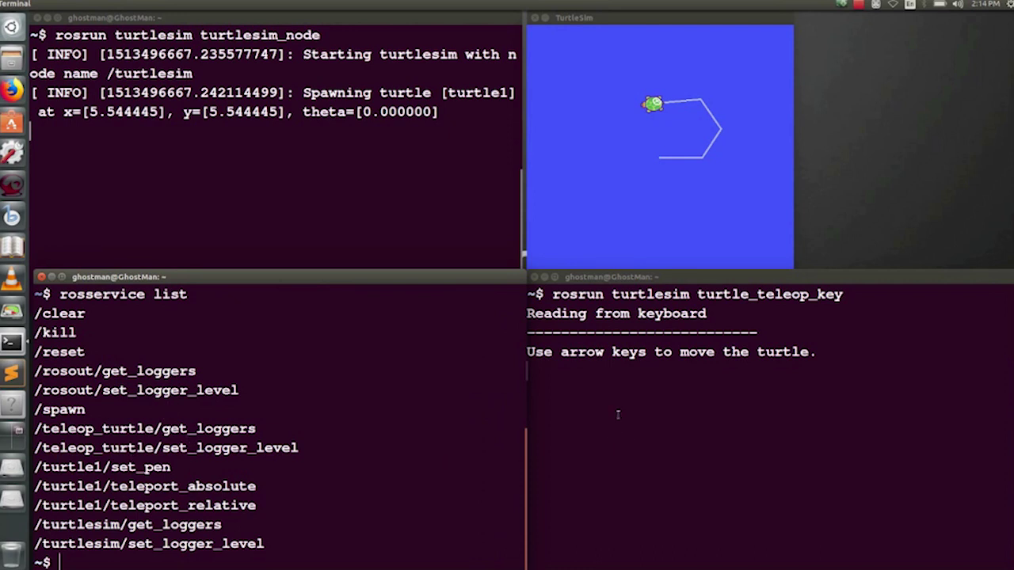
left_click(705, 447)
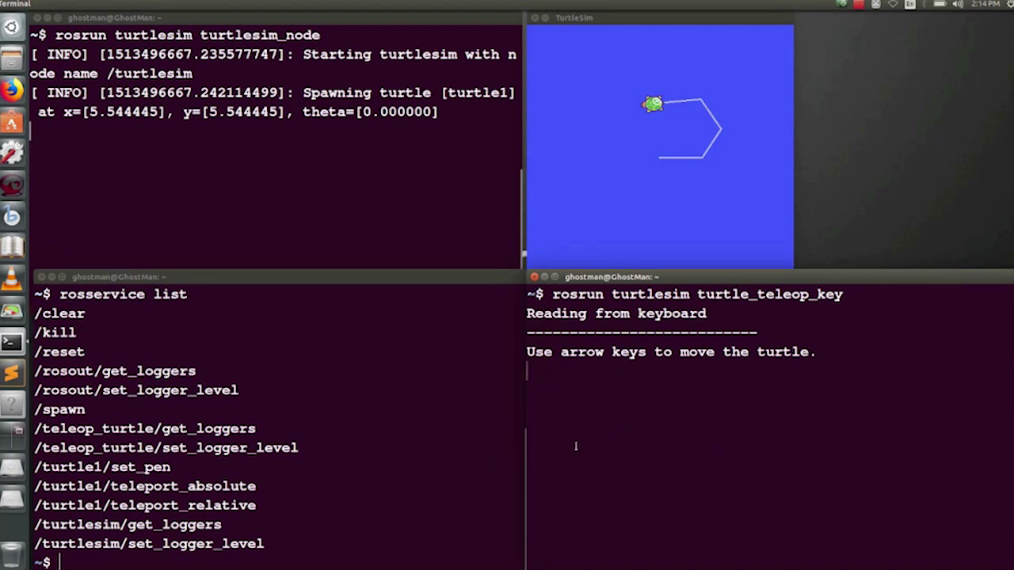
key("ctrl+shift+n")
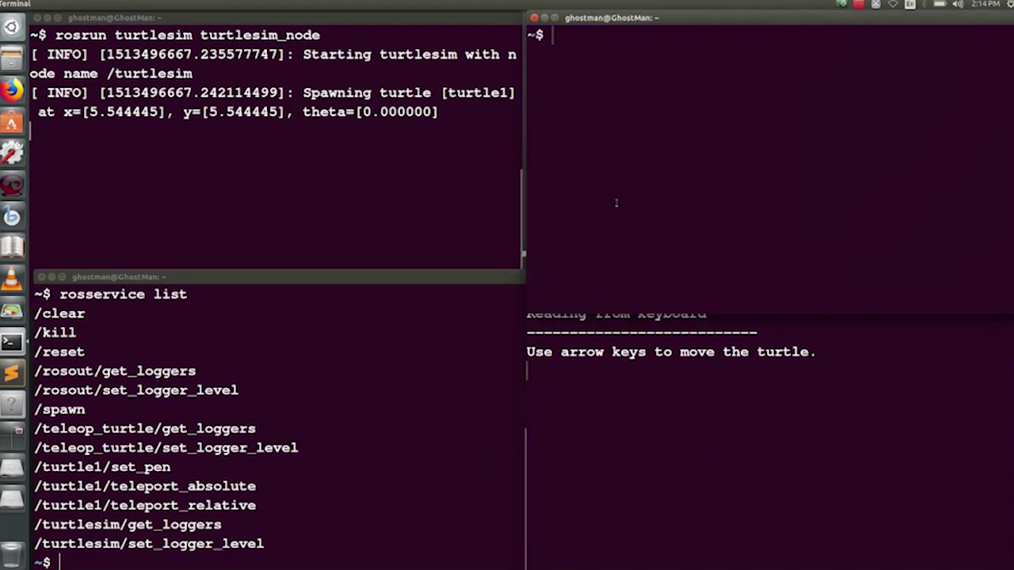
Step: Look up the service types: /clear is std_srvs/Empty and /kill is turtlesim/Kill
left_click_drag(680, 28, 669, 309)
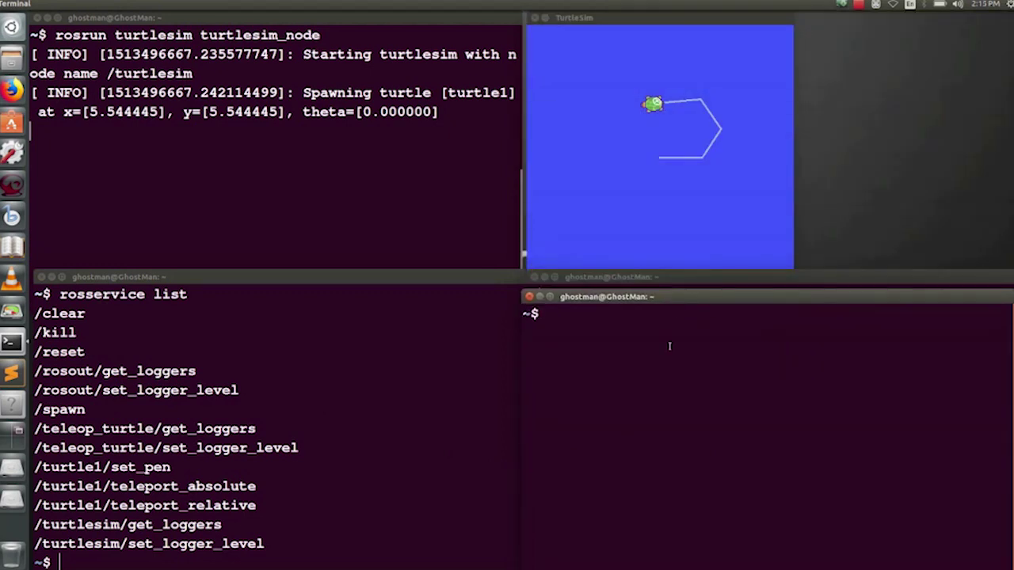
type("rosservice ")
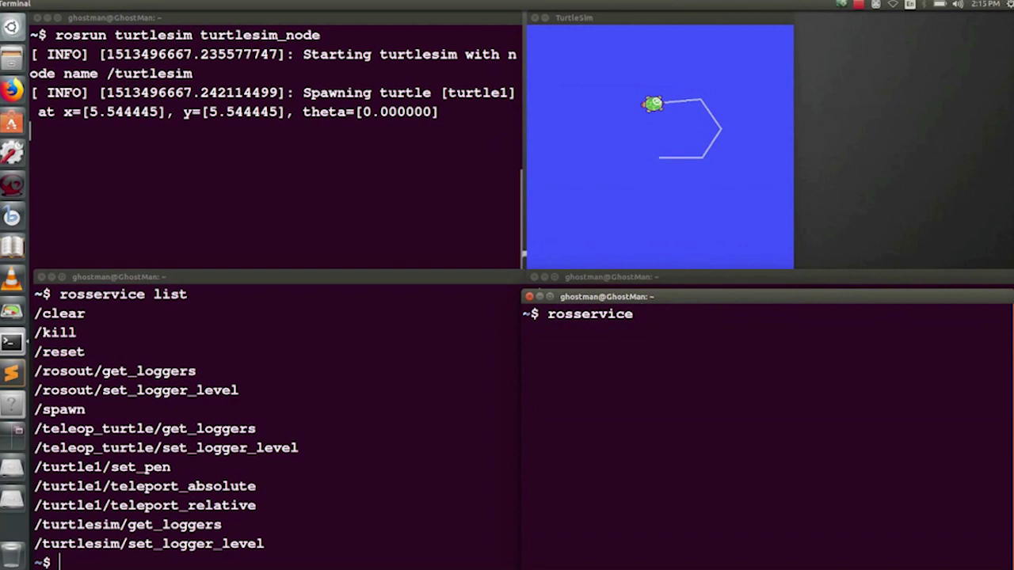
type("type ")
type("/clear")
key("Return")
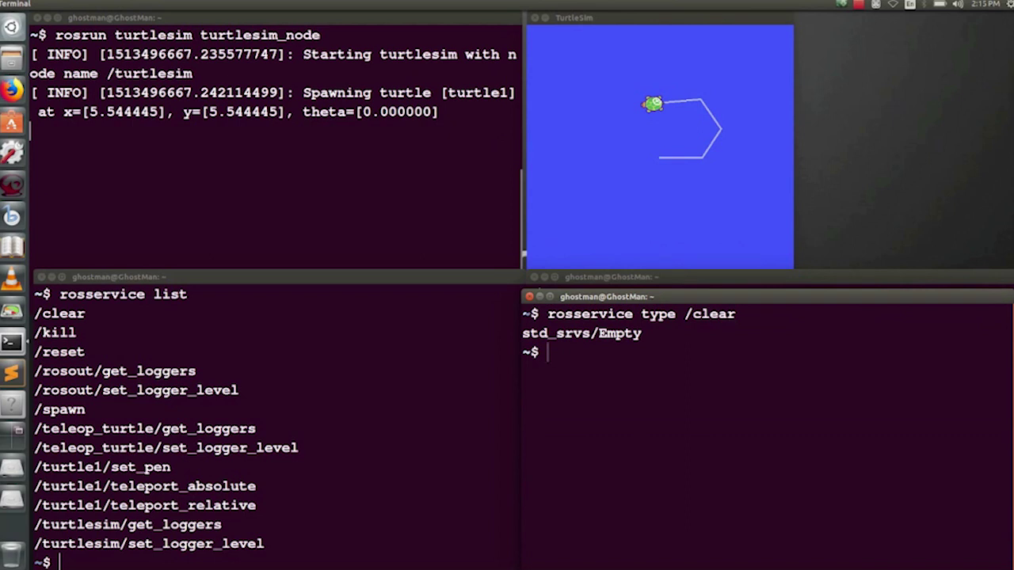
type("ros")
type("service ")
type("type /kill")
key("Return")
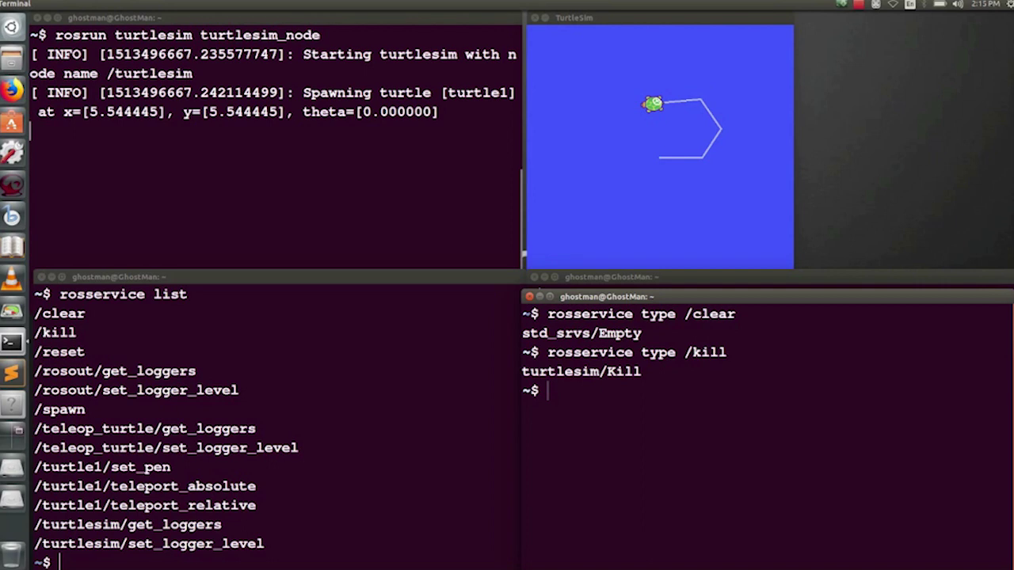
type("rosser")
Step: Run rosservice call /clear to erase the turtle's trail
key("BackSpace")
key("BackSpace")
type("rv call")
key("BackSpace")
key("BackSpace")
key("BackSpace")
key("BackSpace")
type("sservice ")
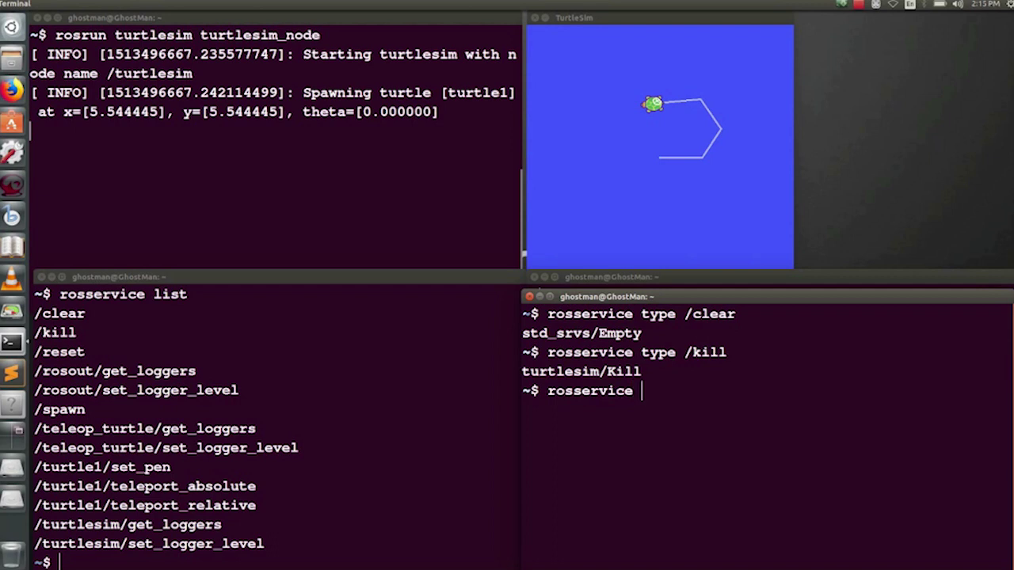
type("call /clear")
key("Return")
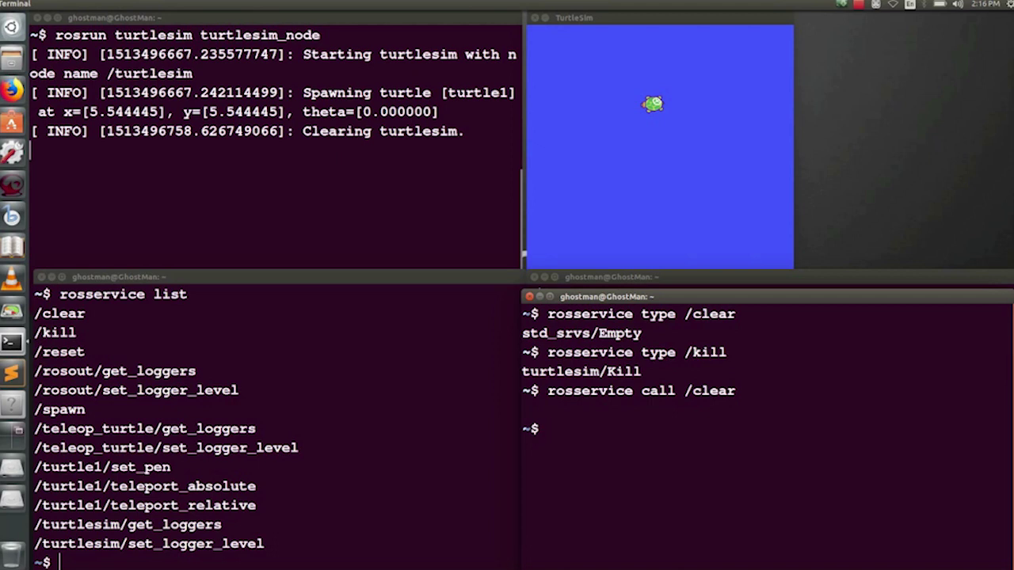
Step: Select /spawn in the service list and confirm its type is turtlesim/Spawn
triple_click(97, 409)
left_click(692, 457)
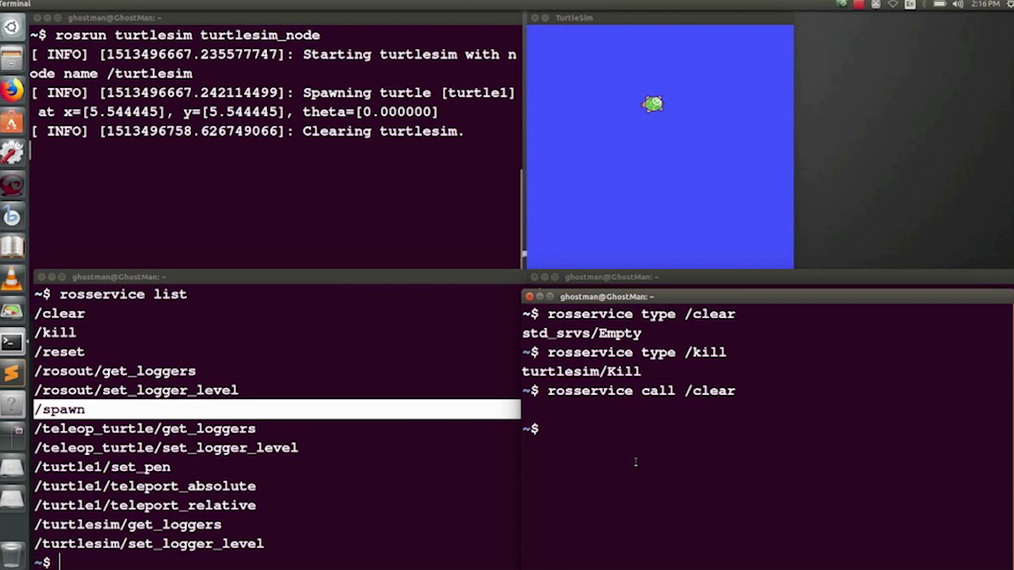
type("rosservice")
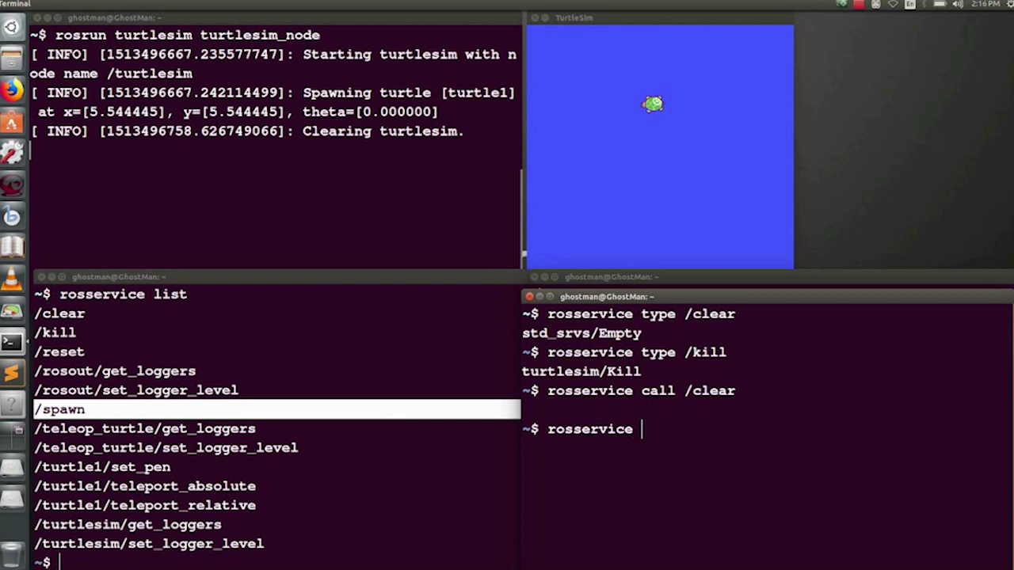
type(" show turtle")
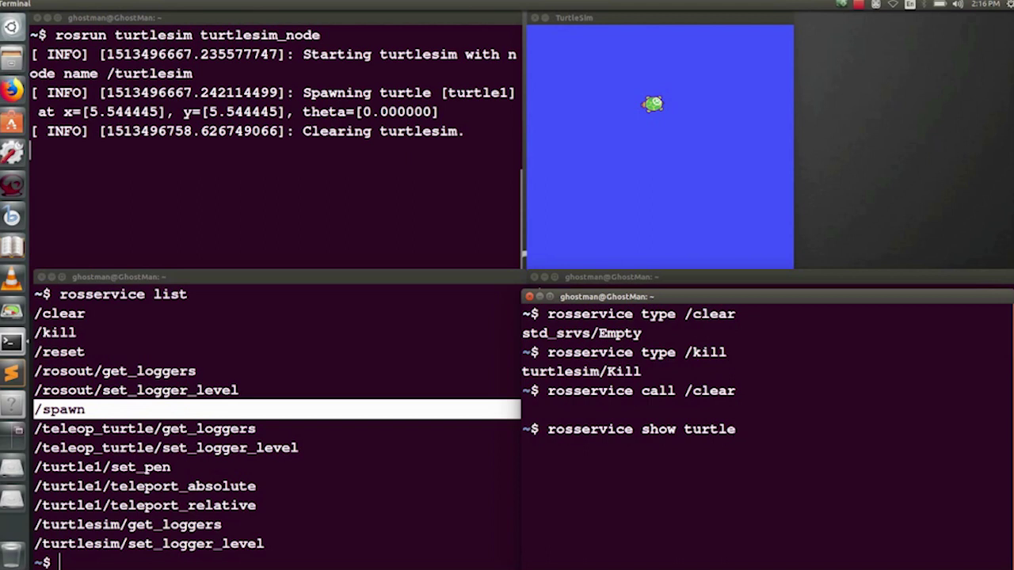
key("BackSpace")
key("BackSpace")
key("BackSpace")
key("BackSpace")
key("BackSpace")
key("BackSpace")
key("BackSpace")
key("BackSpace")
key("BackSpace")
key("BackSpace")
key("BackSpace")
type("type /spawn")
key("Return")
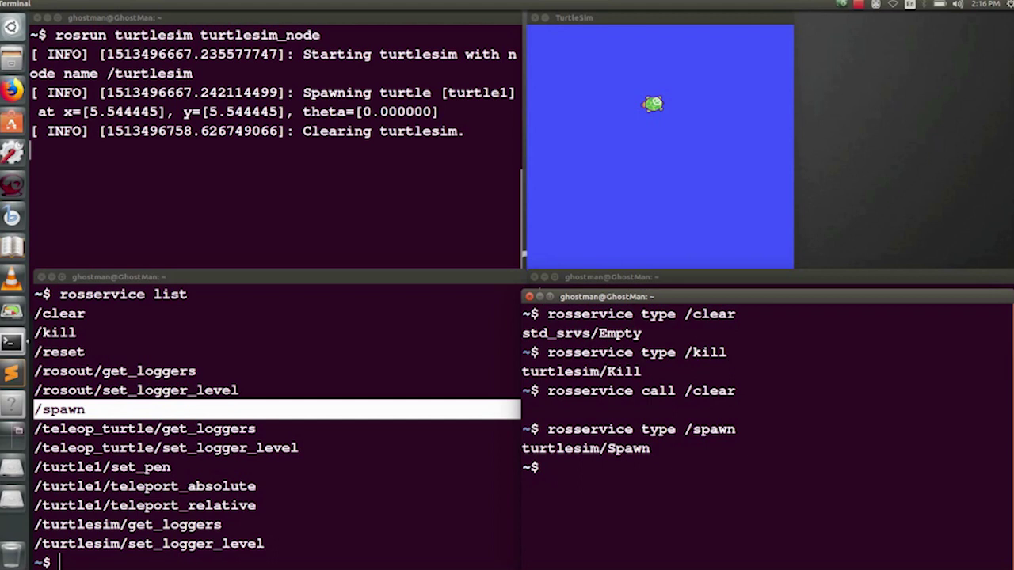
type("rosservice calll /spawn")
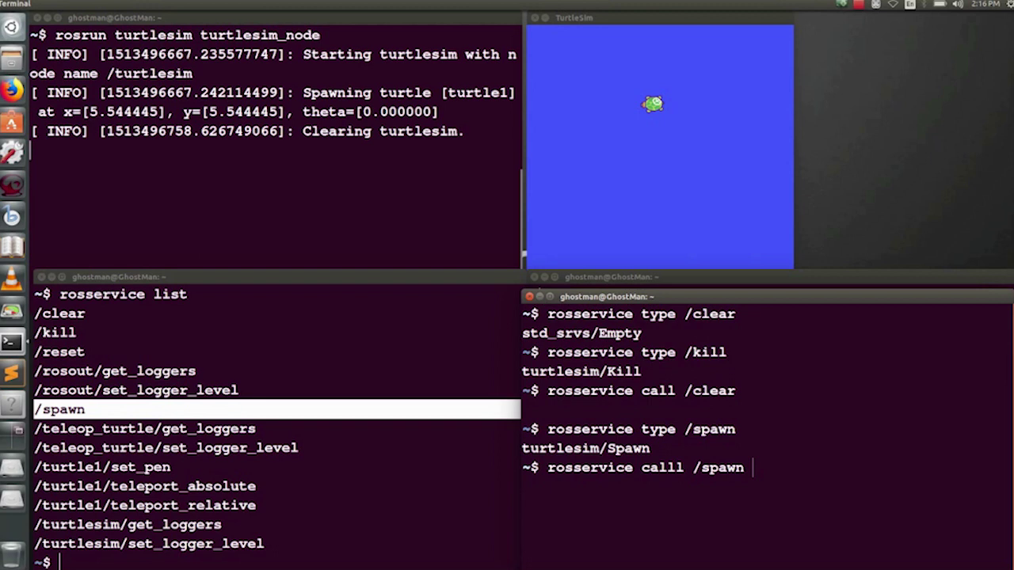
type("3 3 ")
type("0.2 \"")
type("ghost")
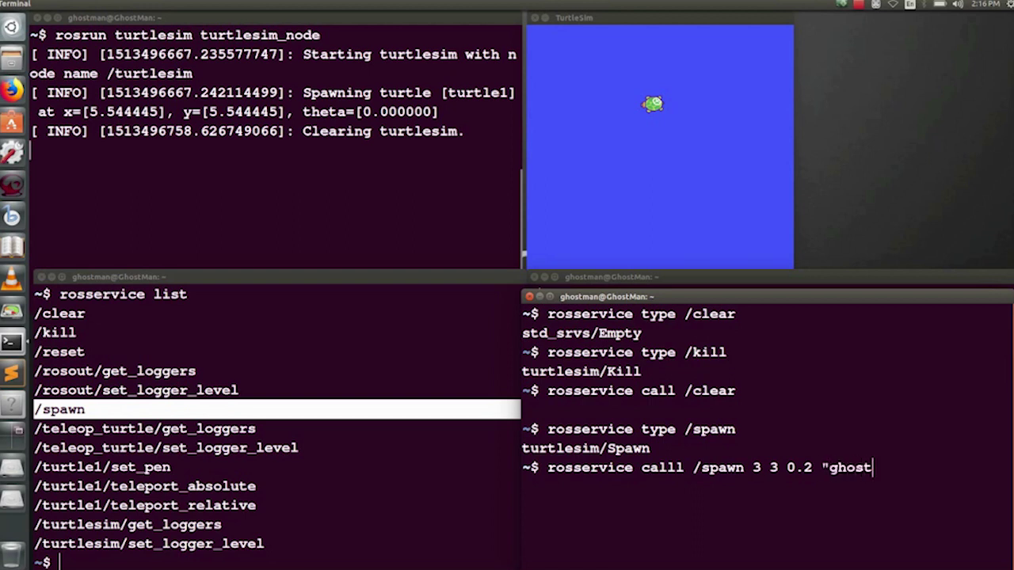
type("\"")
Step: Try the spawn command for ghost at 3 3 0.2, rerunning it after removing stray clear text
key("Return")
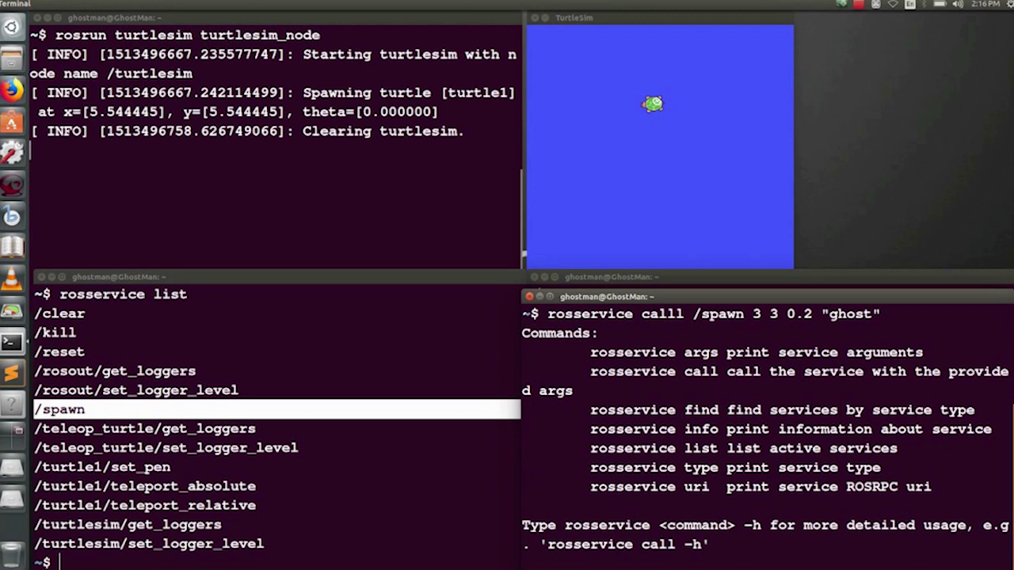
type("clear")
key("Return")
key("Up")
key("Up")
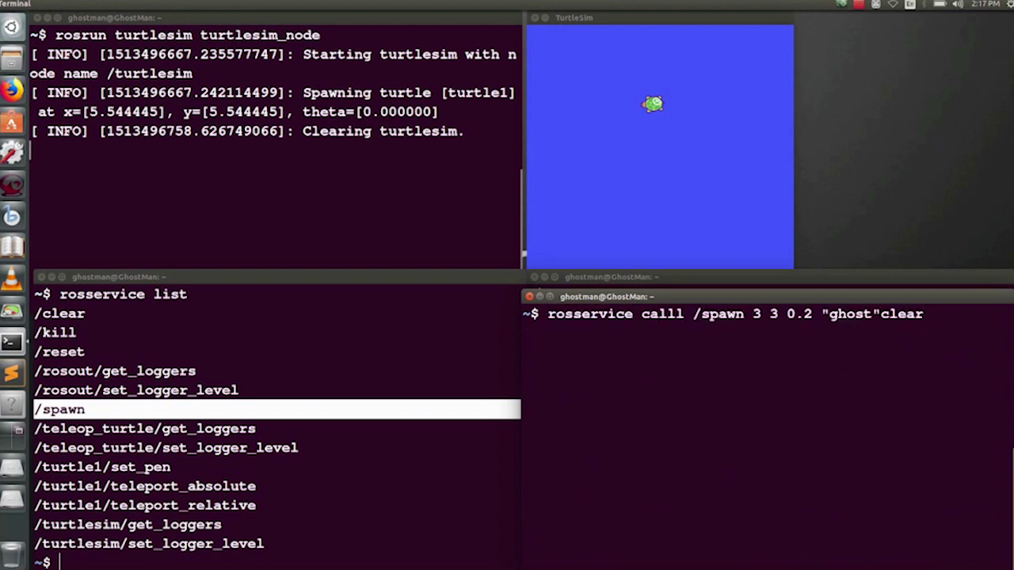
key("BackSpace")
key("BackSpace")
key("BackSpace")
key("BackSpace")
key("BackSpace")
key("Return")
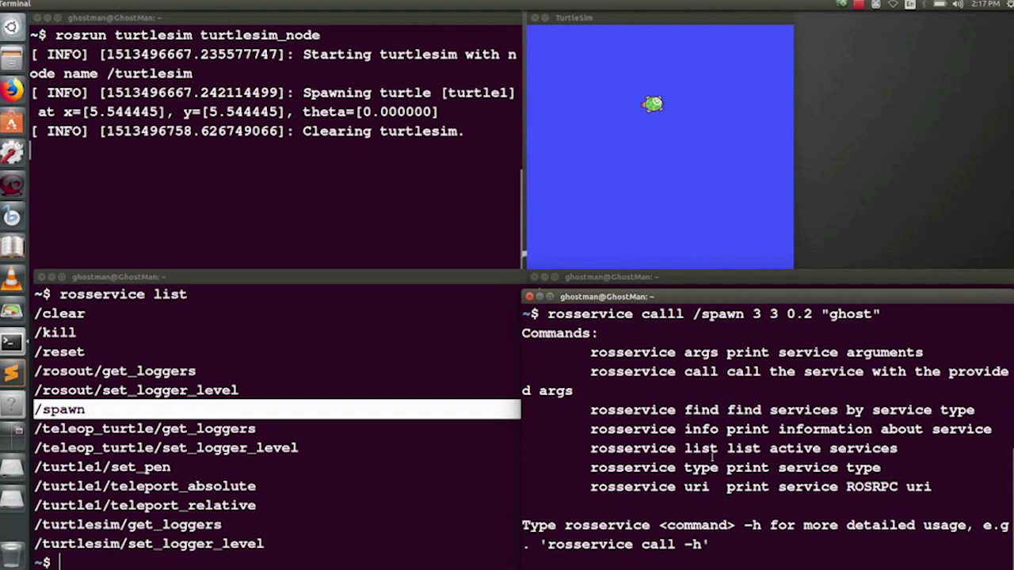
Step: Clear the screen and fix 'calll' to 'call' to spawn ghost at (3,3)
key("ctrl+l")
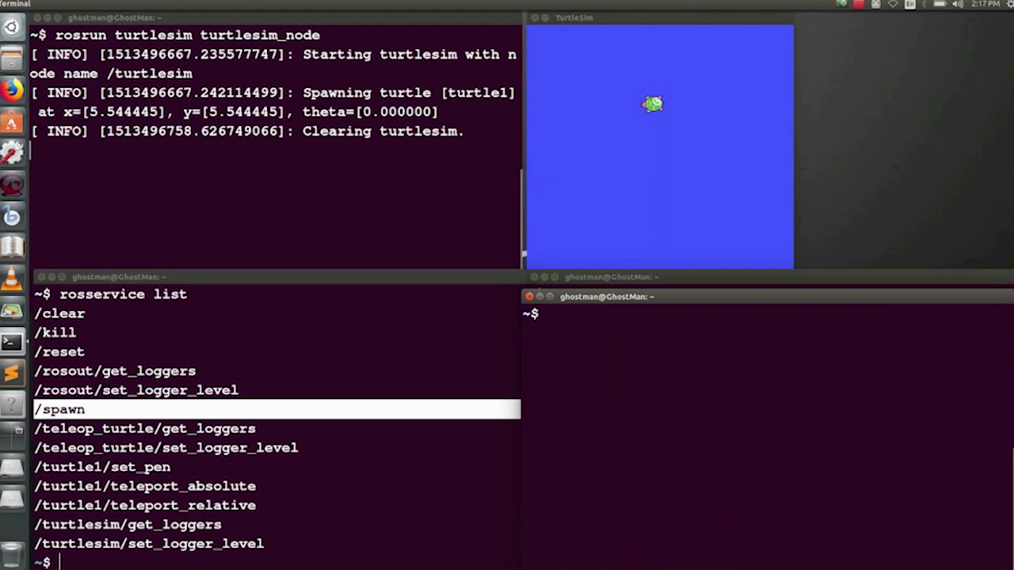
key("Up")
key("Left")
key("ctrl+Left")
key("ctrl+Left")
key("ctrl+Left")
key("Left")
key("BackSpace")
key("Return")
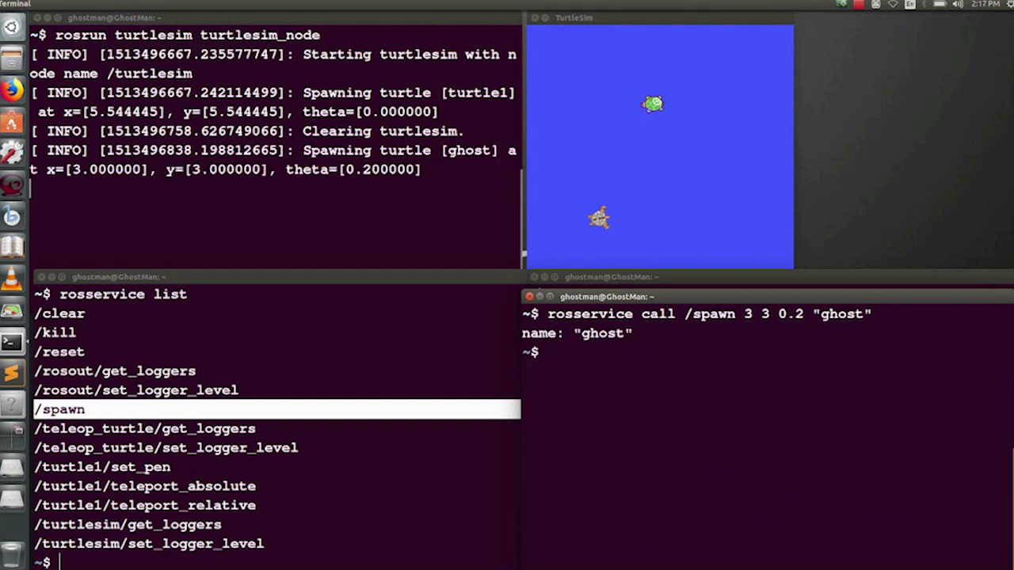